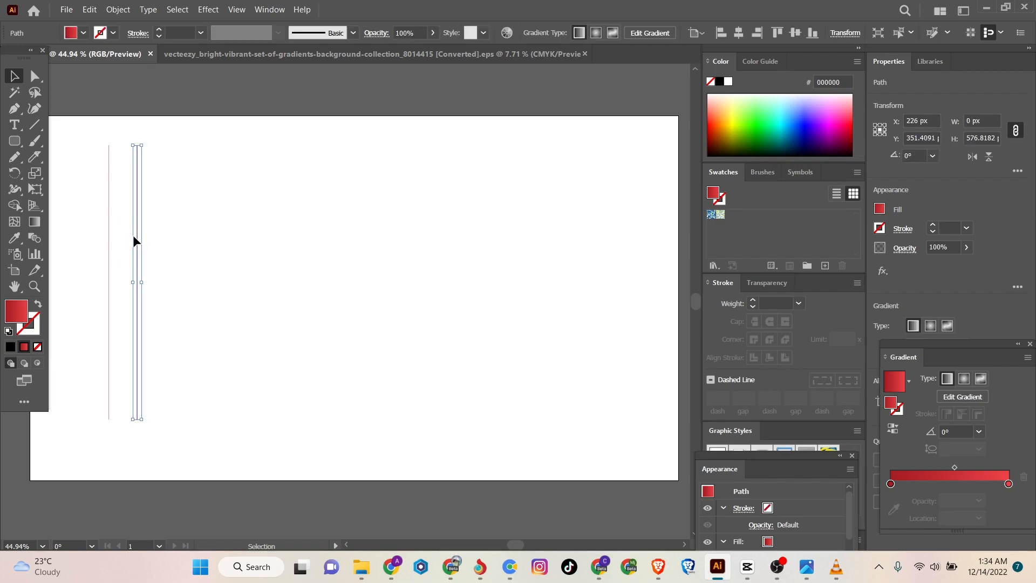
Repeat the duplicate-and-move of the vertical line until nine evenly spaced lines stand side by side.
key(ctrl+d)
key(ctrl+d)
key(ctrl+d)
key(ctrl+d)
key(ctrl+d)
key(ctrl+d)
key(ctrl+d)
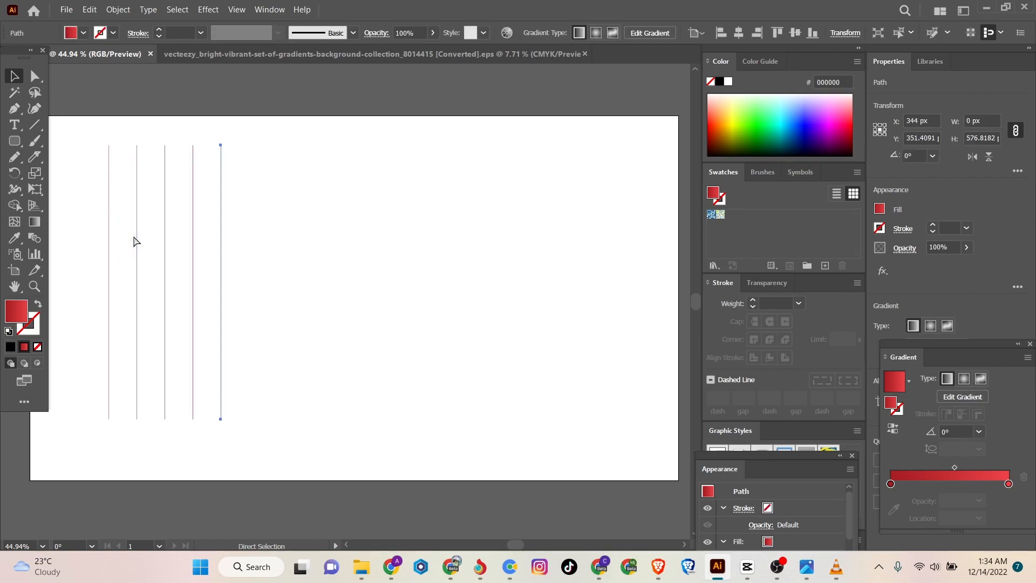
key(ctrl+d)
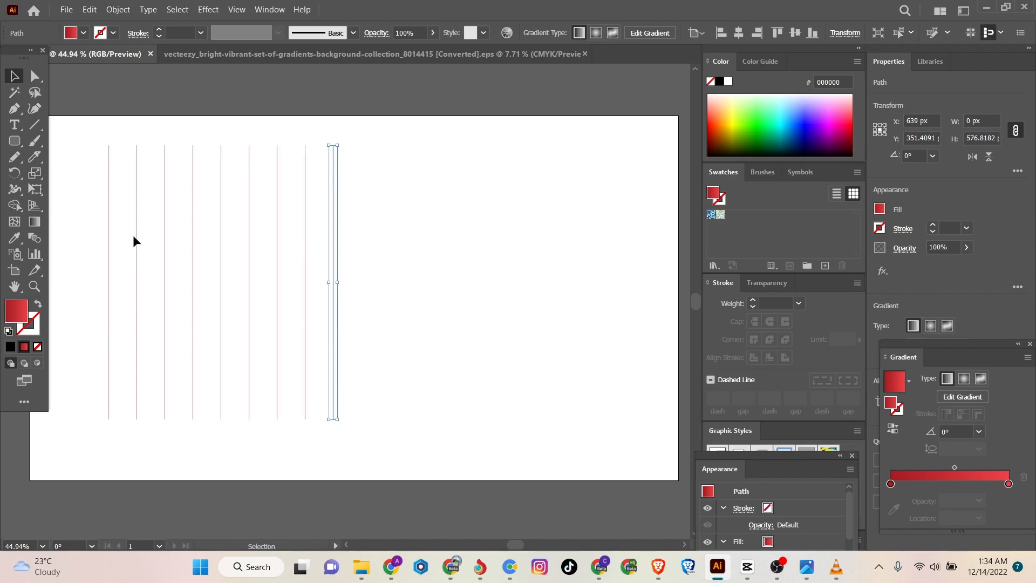
Copy all vertical lines, paste them in front and rotate the pasted set about 270° to form a crossing grid.
drag(451, 212, 104, 262)
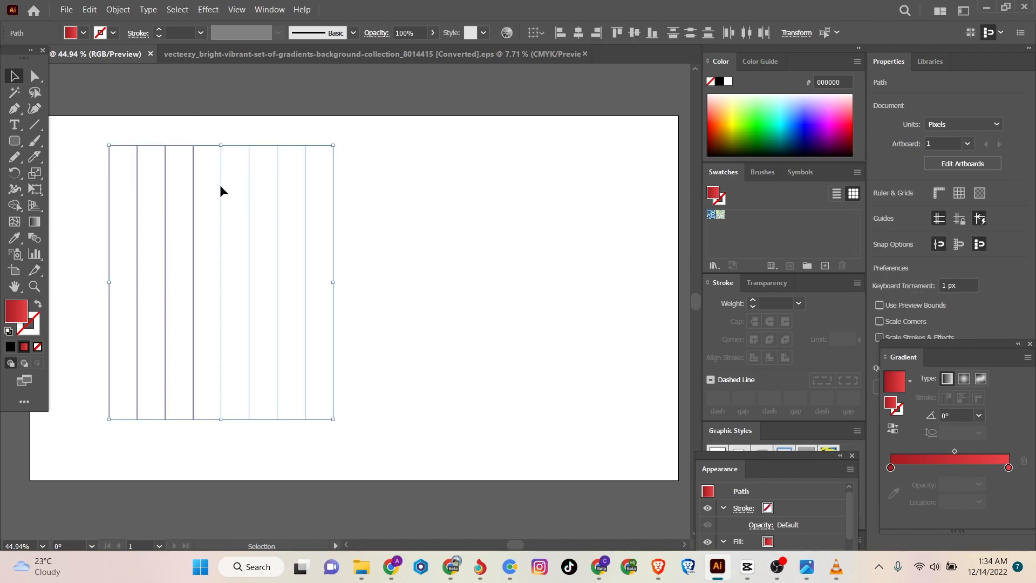
click(90, 13)
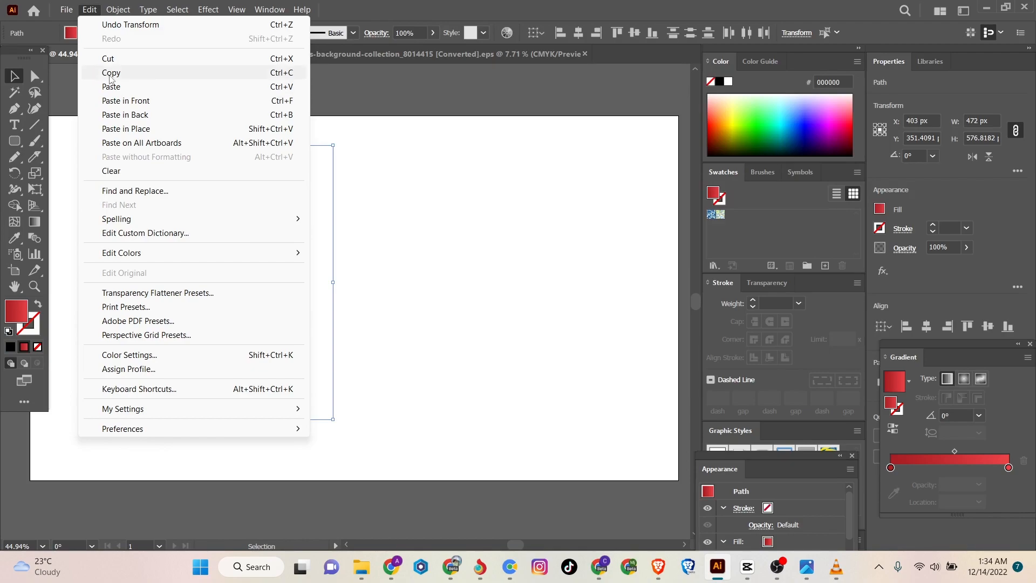
click(108, 76)
click(98, 14)
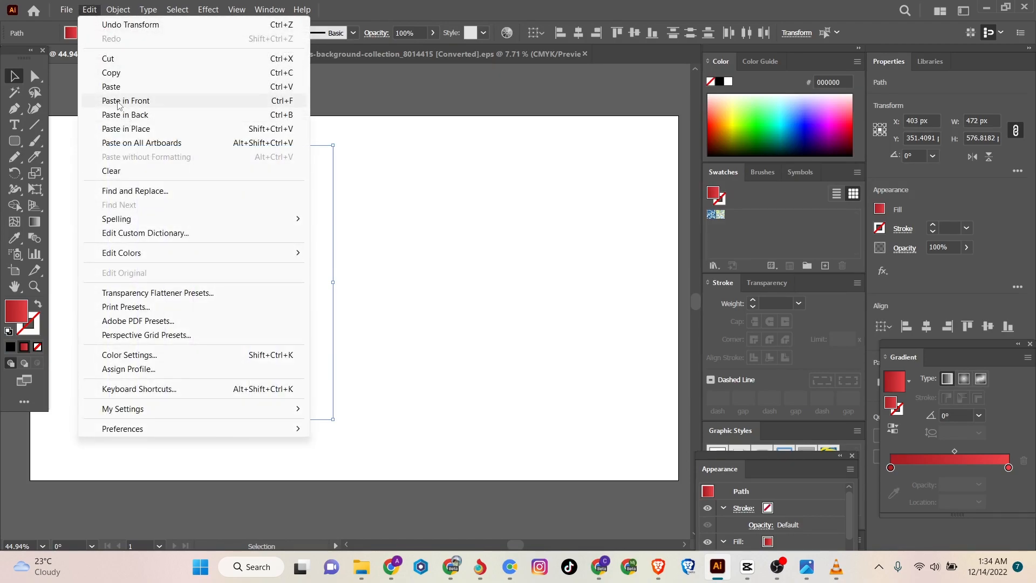
click(119, 99)
drag(327, 144, 348, 383)
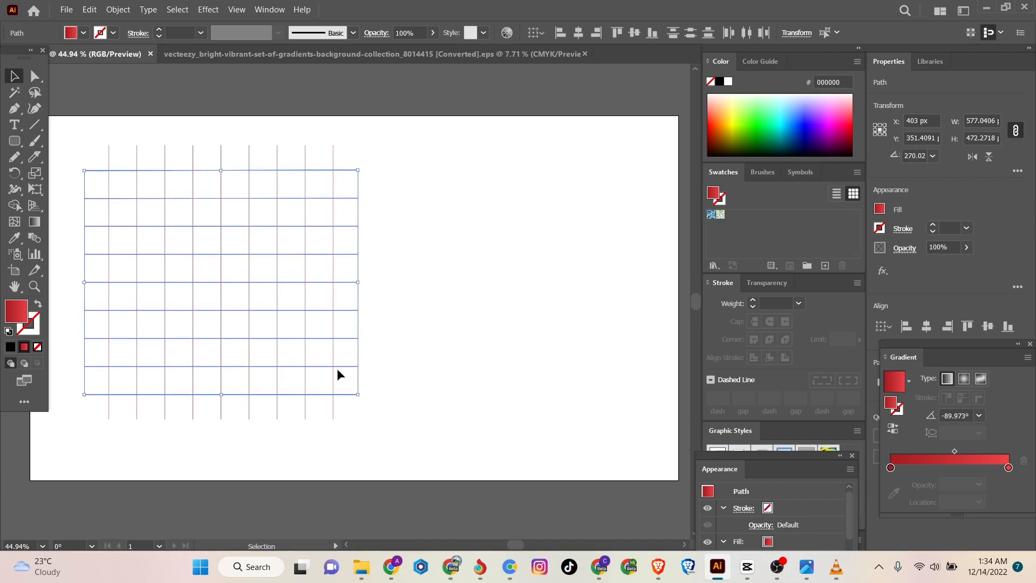
Move the whole line grid toward the middle of the artboard, centred at about X 714 px, Y 357 px.
drag(61, 139, 402, 426)
drag(333, 399, 494, 400)
click(135, 285)
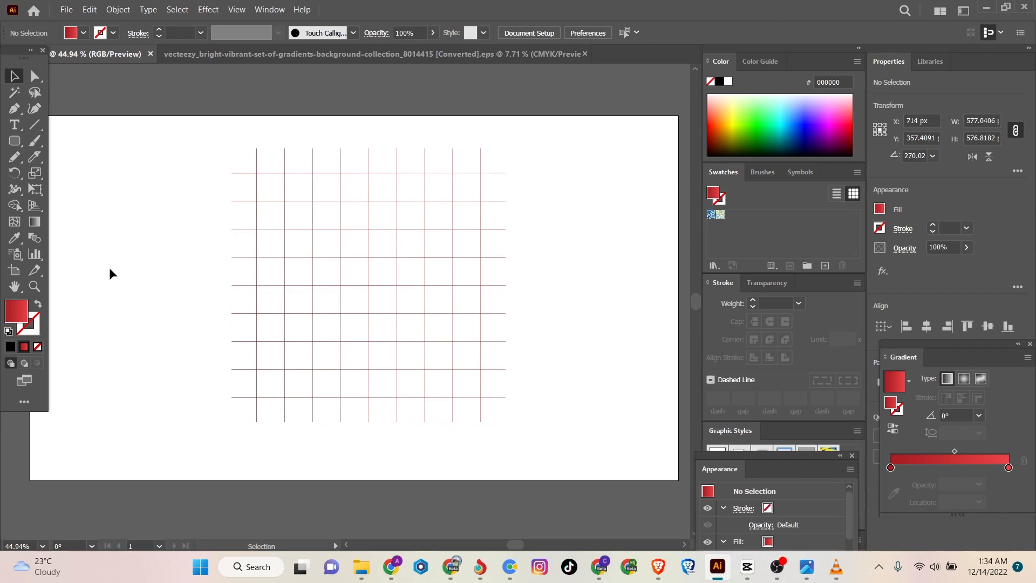
Draw a rounded rectangle over the grid's centre and fit its sides to the grid lines, about 236 by 366 px.
click(15, 140)
drag(335, 199, 453, 369)
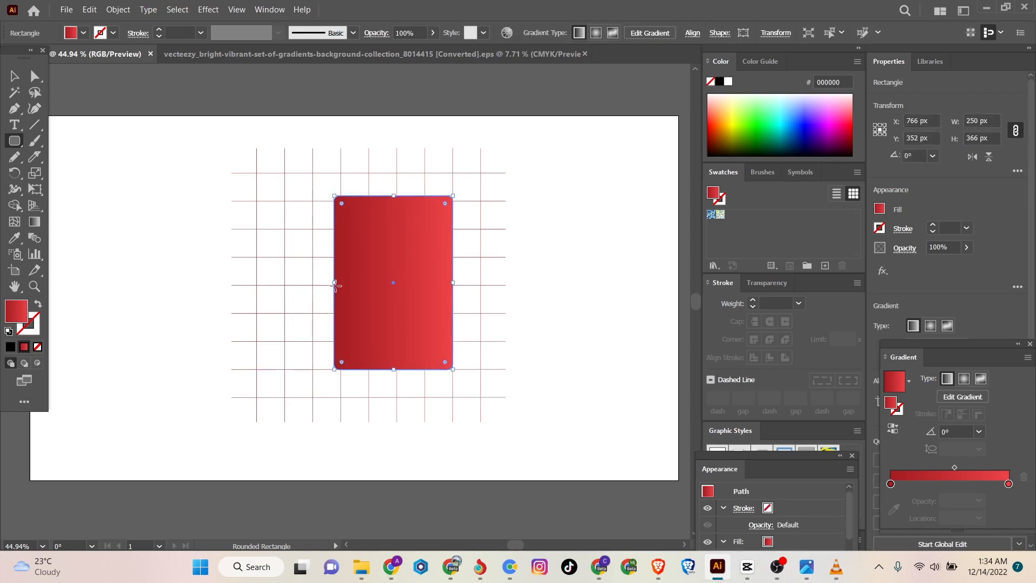
key(v)
drag(333, 243, 317, 242)
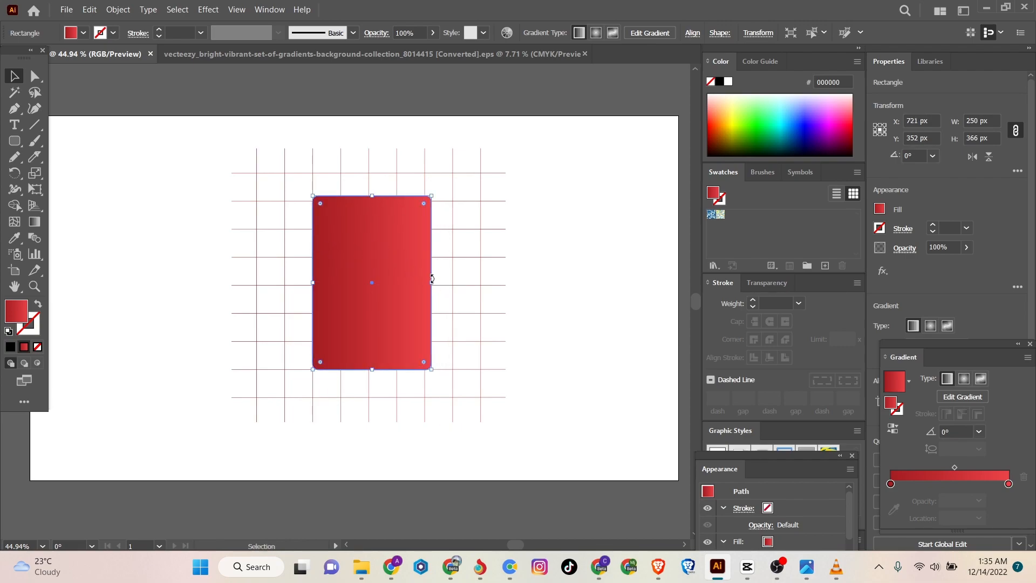
drag(430, 281, 427, 284)
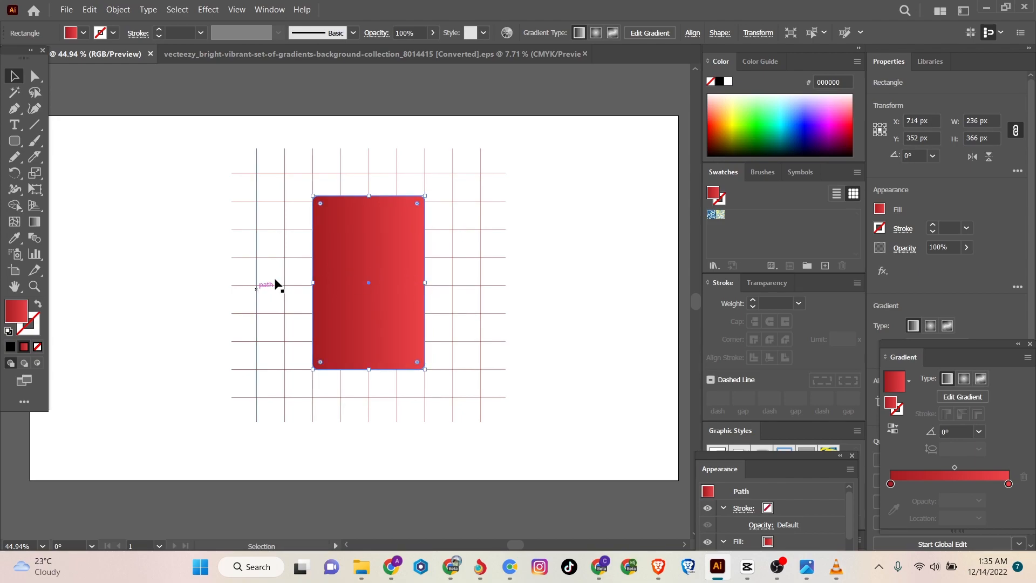
Remove the rectangle's fill, reduce its height to 355 px to fit the grid, and round its corners fully.
click(84, 33)
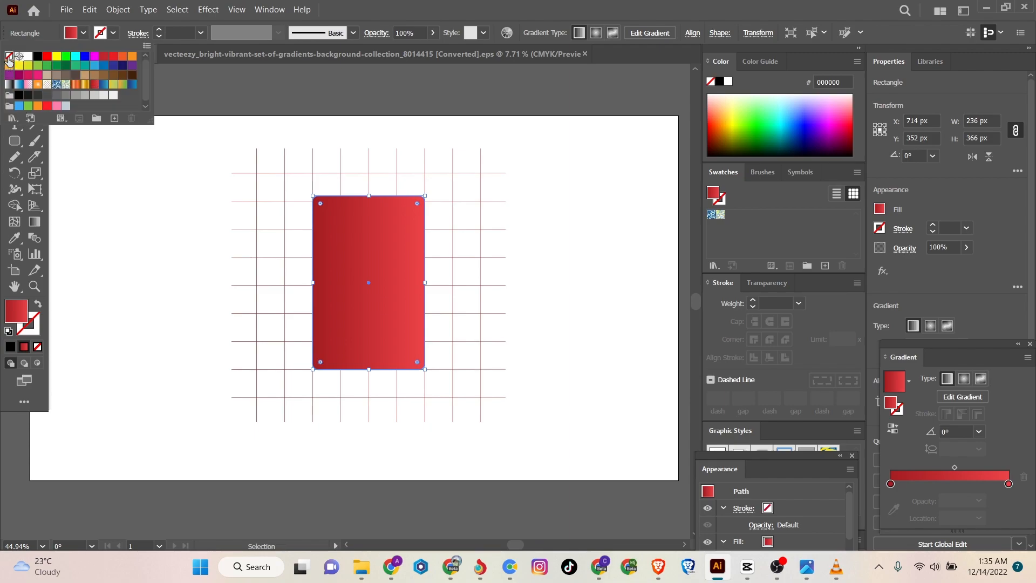
click(9, 55)
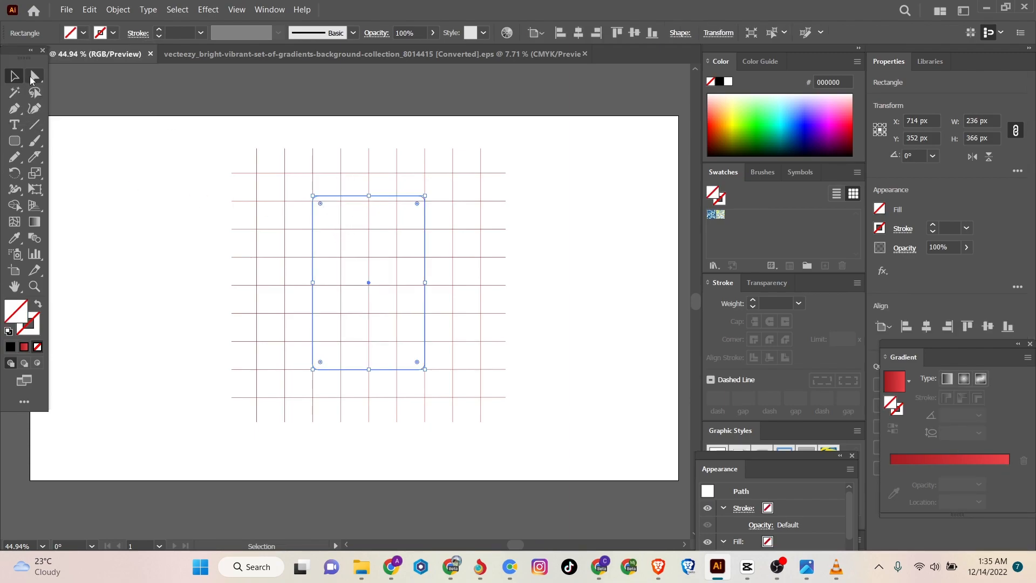
drag(370, 195, 387, 267)
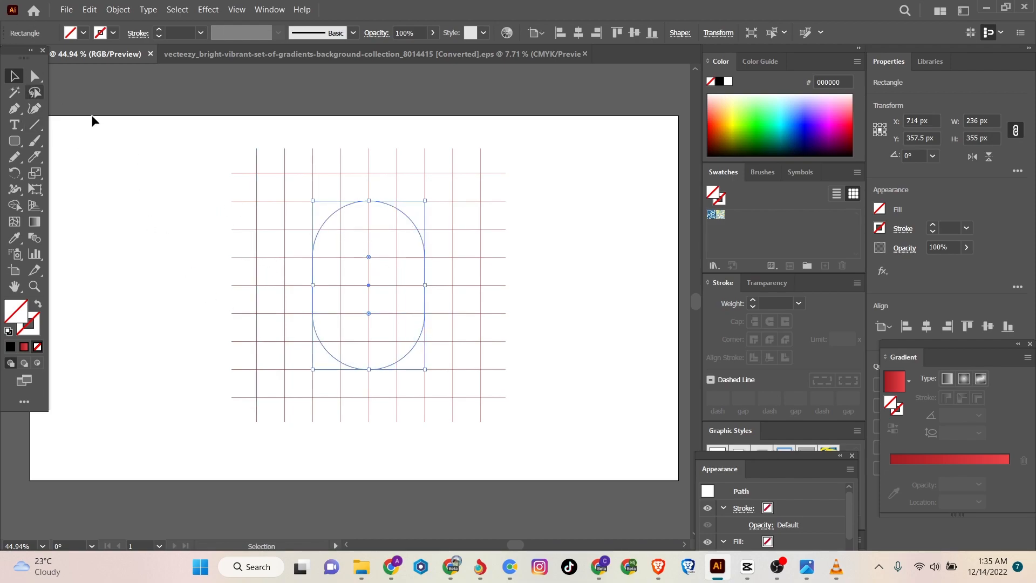
Offset the capsule's path inward by -59 px with Miter joins and a miter limit of 4.
click(118, 9)
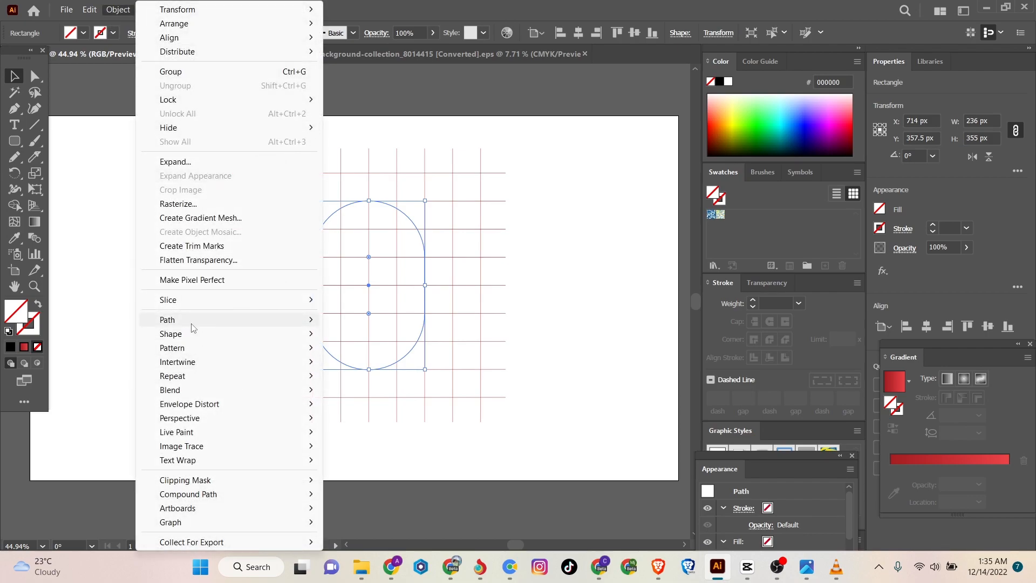
mouse_move(193, 326)
click(366, 368)
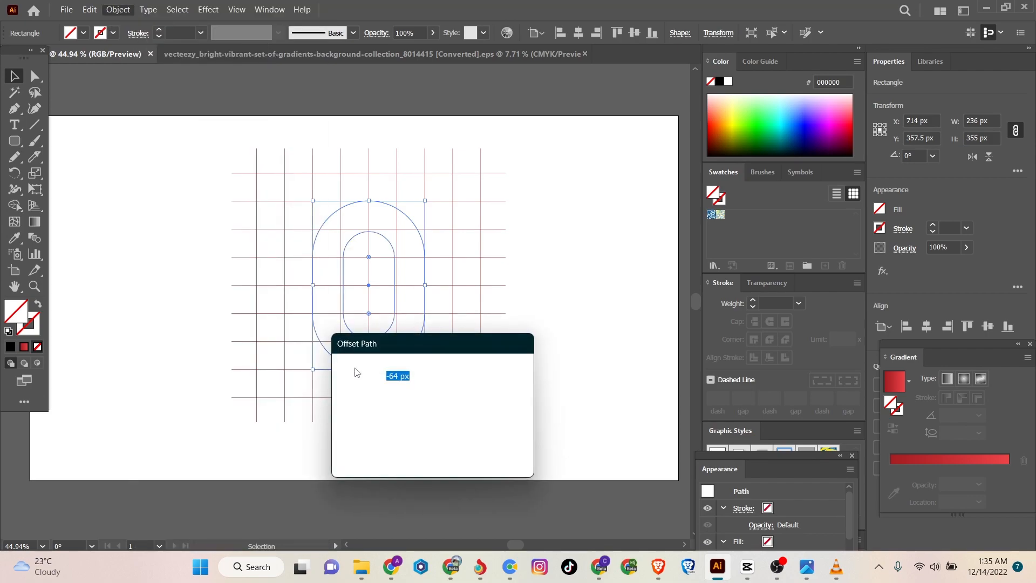
scroll(432, 371, up, 5)
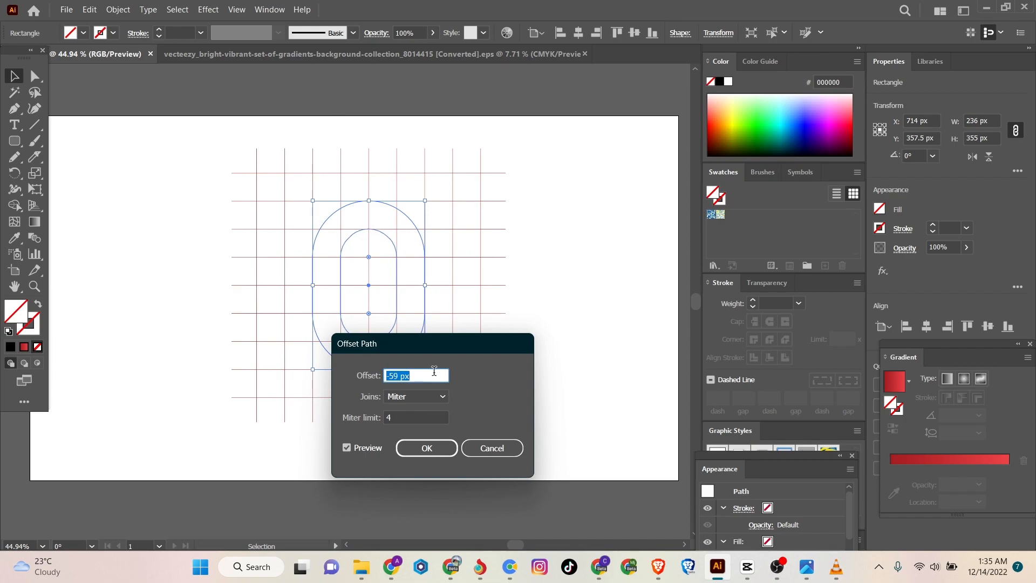
scroll(434, 371, up, 1)
scroll(434, 371, down, 1)
click(426, 448)
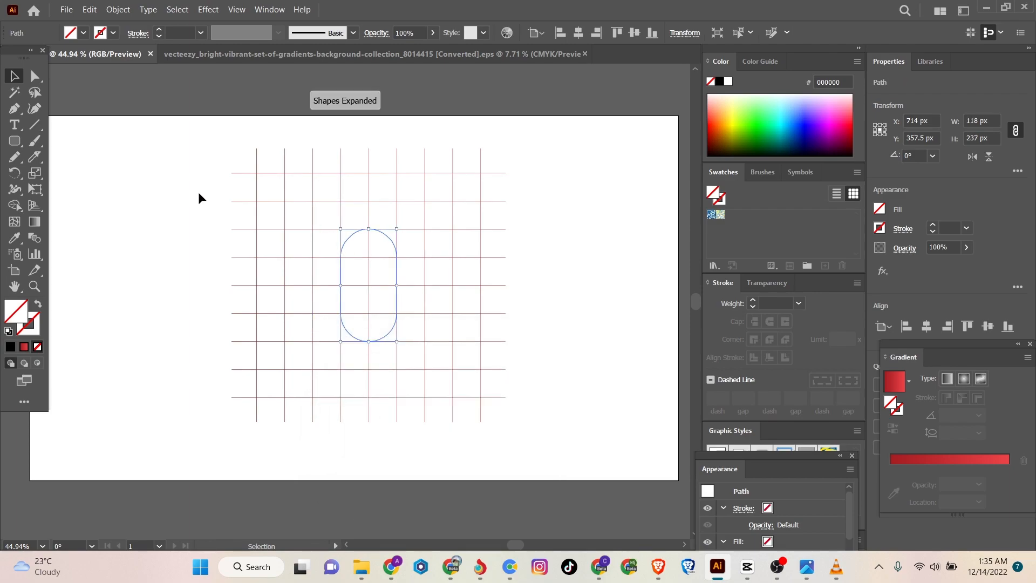
Select the grid and both capsules and merge the lower ring regions into one U shape with Shape Builder.
drag(161, 144, 636, 451)
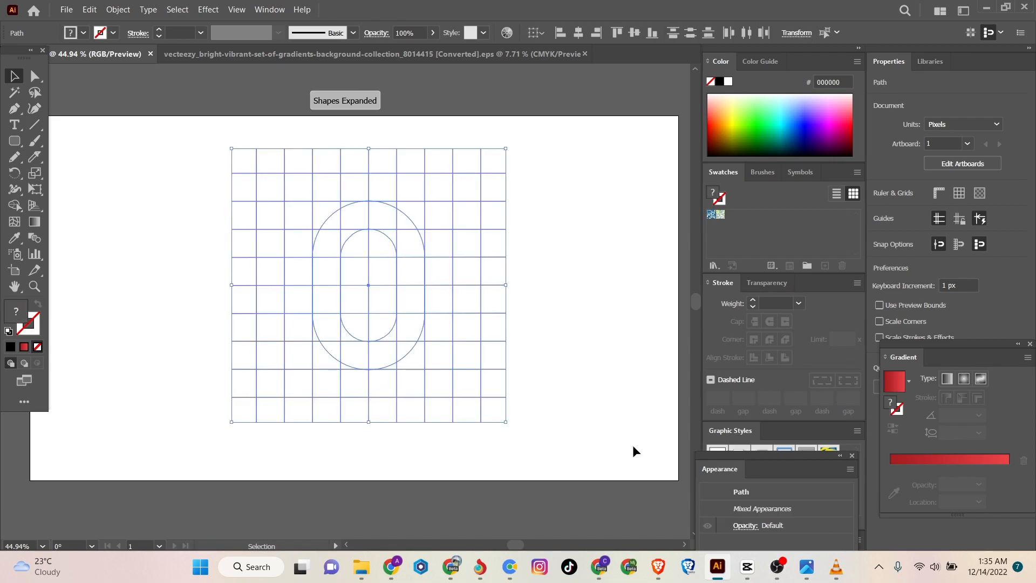
click(21, 208)
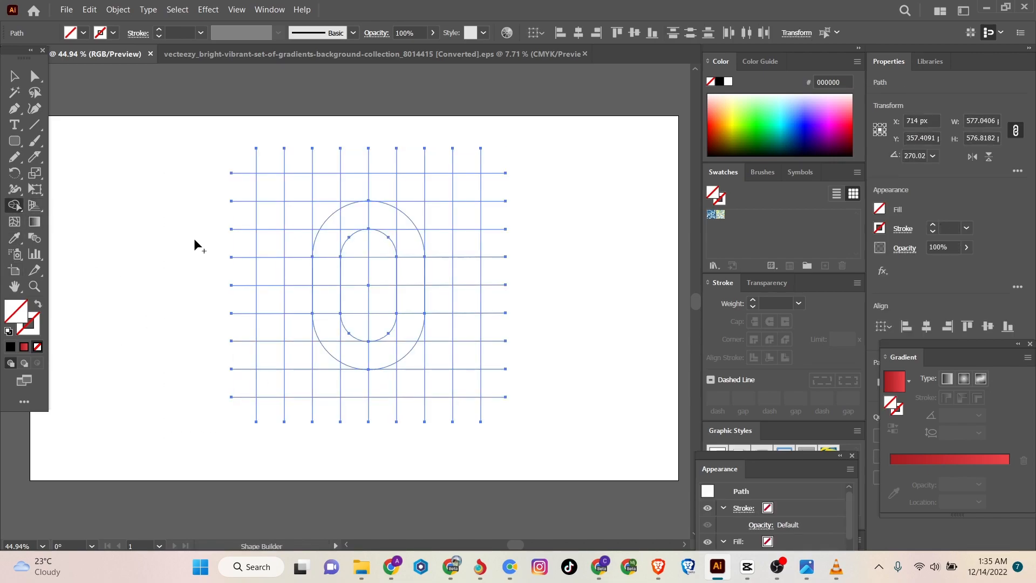
mouse_move(321, 270)
mouse_down()
mouse_move(332, 335)
mouse_move(364, 355)
mouse_move(345, 339)
mouse_move(392, 352)
mouse_move(365, 359)
mouse_move(406, 349)
mouse_up()
mouse_move(423, 311)
mouse_down()
mouse_move(410, 274)
mouse_move(410, 297)
mouse_up()
click(361, 356)
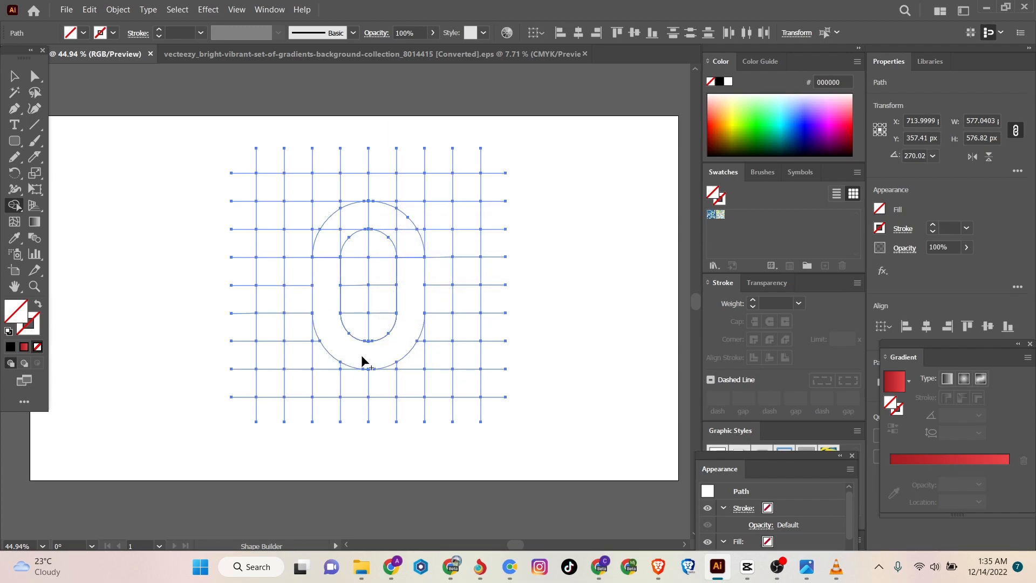
Fill the merged U shape with the blue gradient swatch using Shape Builder.
click(83, 33)
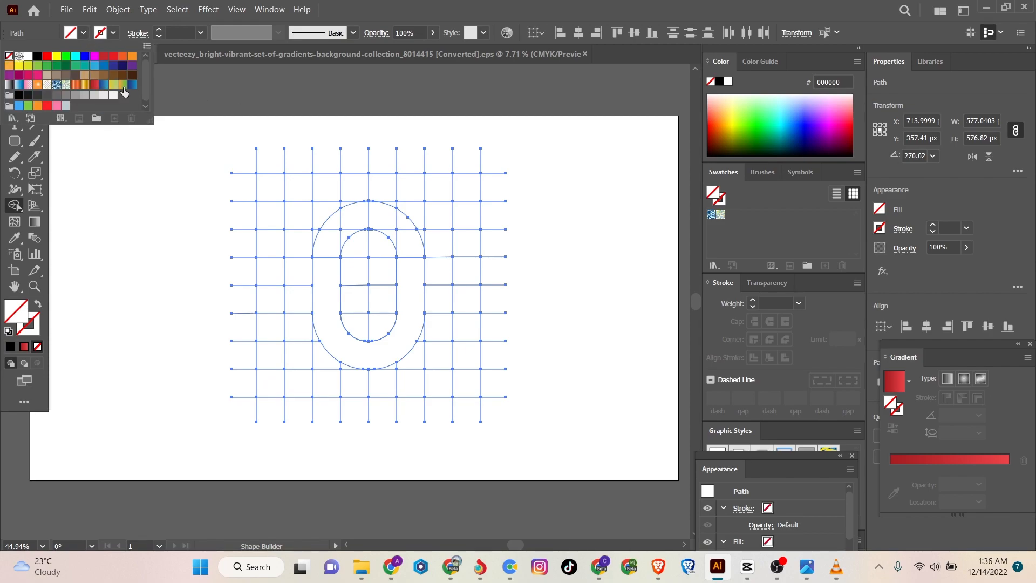
click(132, 85)
click(343, 348)
click(341, 354)
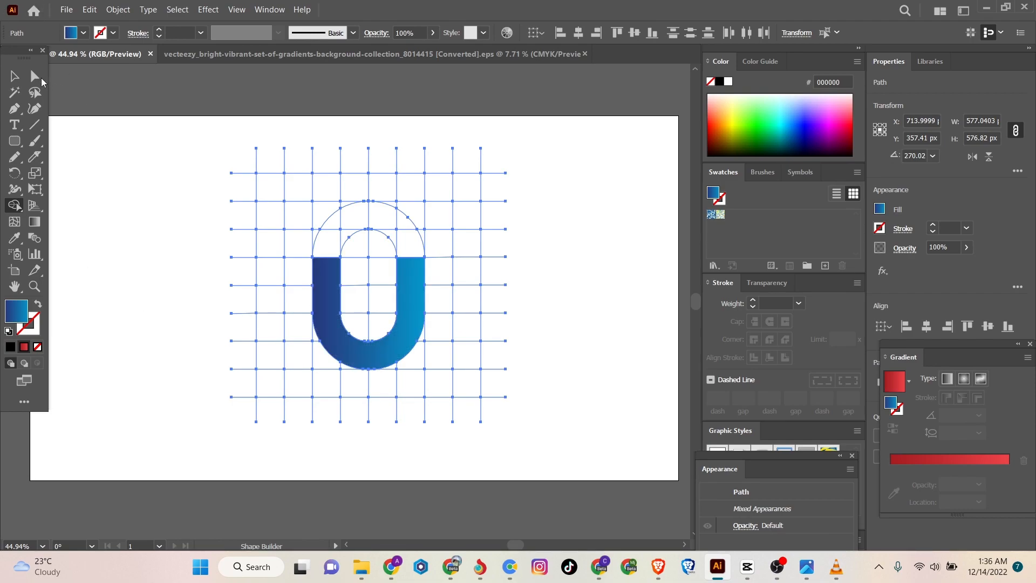
Apply a black stroke to the grid lines, capsule outlines and U shape.
click(11, 94)
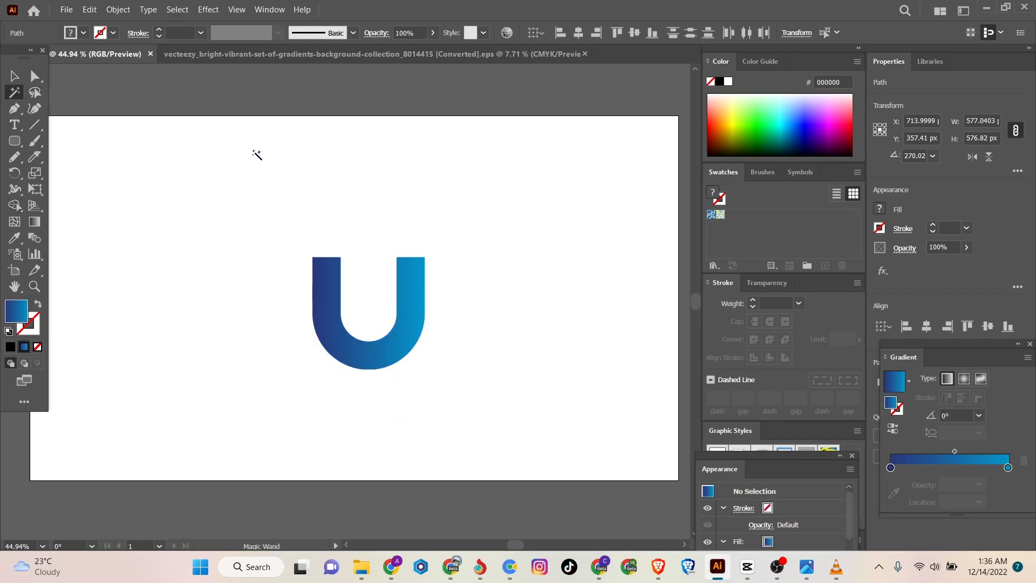
click(255, 157)
click(15, 76)
drag(201, 161, 529, 445)
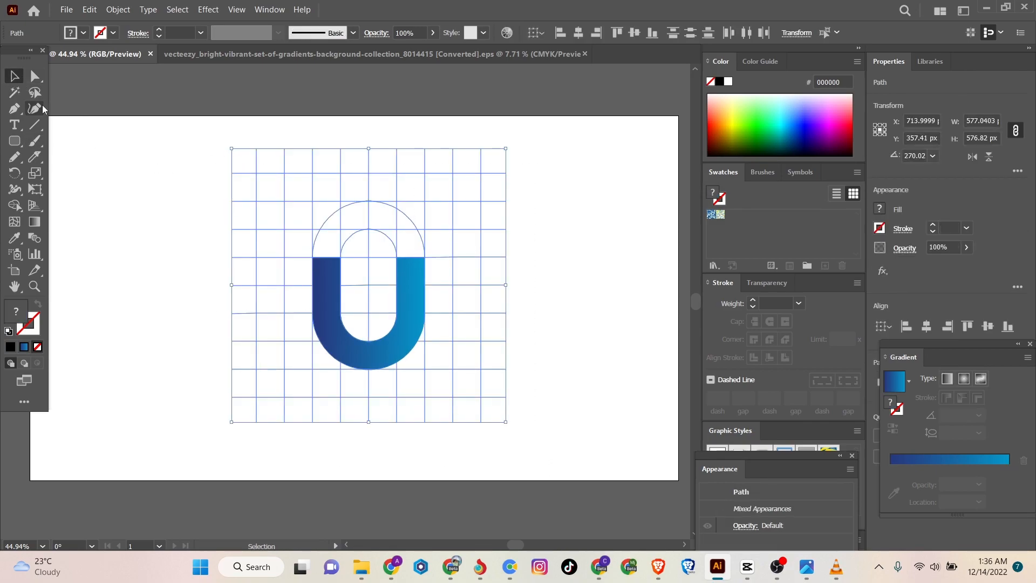
click(114, 33)
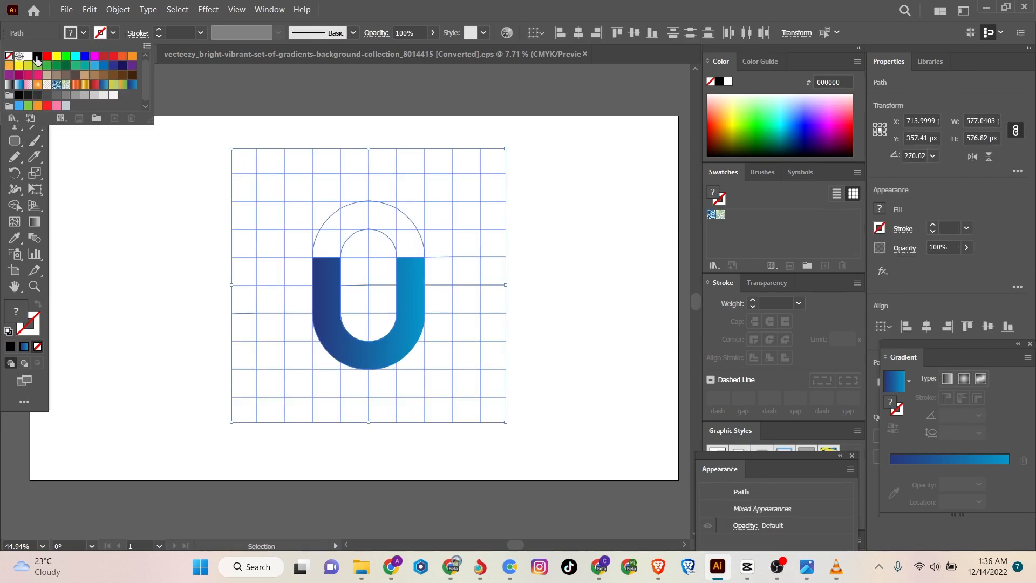
click(38, 56)
click(62, 154)
Select all unfilled lines with the Magic Wand and delete them, leaving only the U shape.
click(11, 94)
click(257, 154)
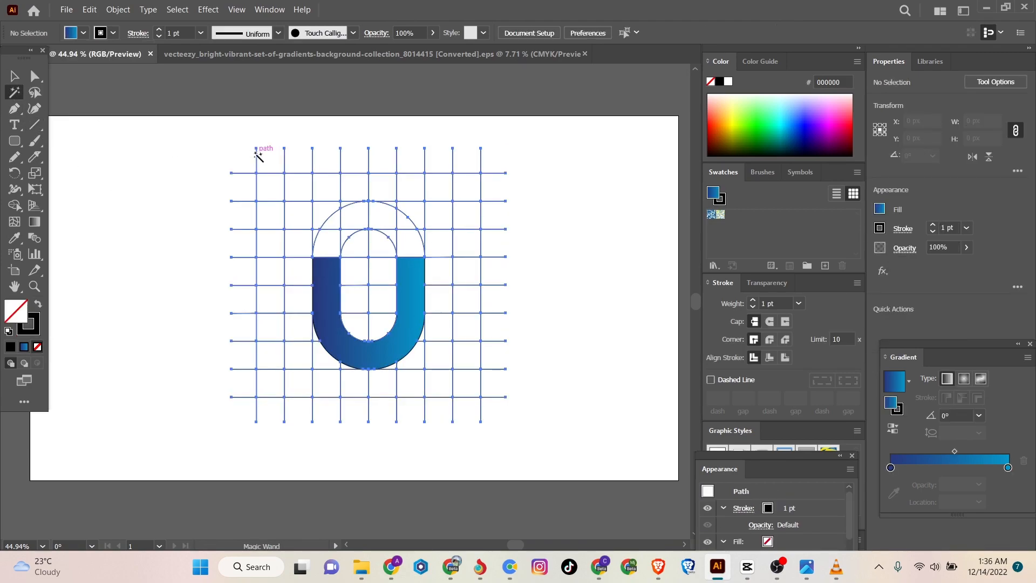
key(Delete)
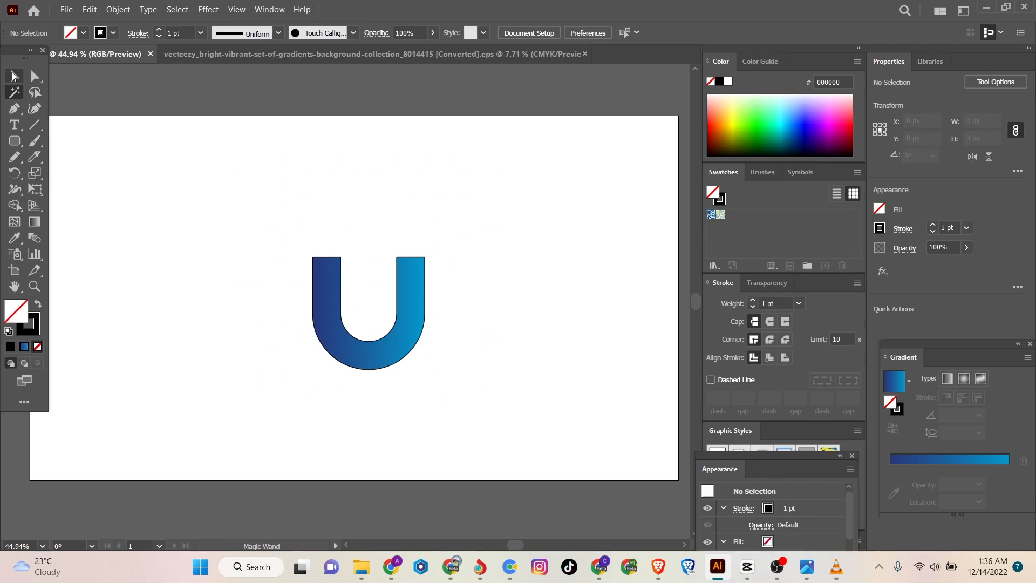
Enlarge the U shape proportionally to about 367 by 367 px and reposition it near the artboard's centre.
click(14, 76)
drag(354, 349, 311, 315)
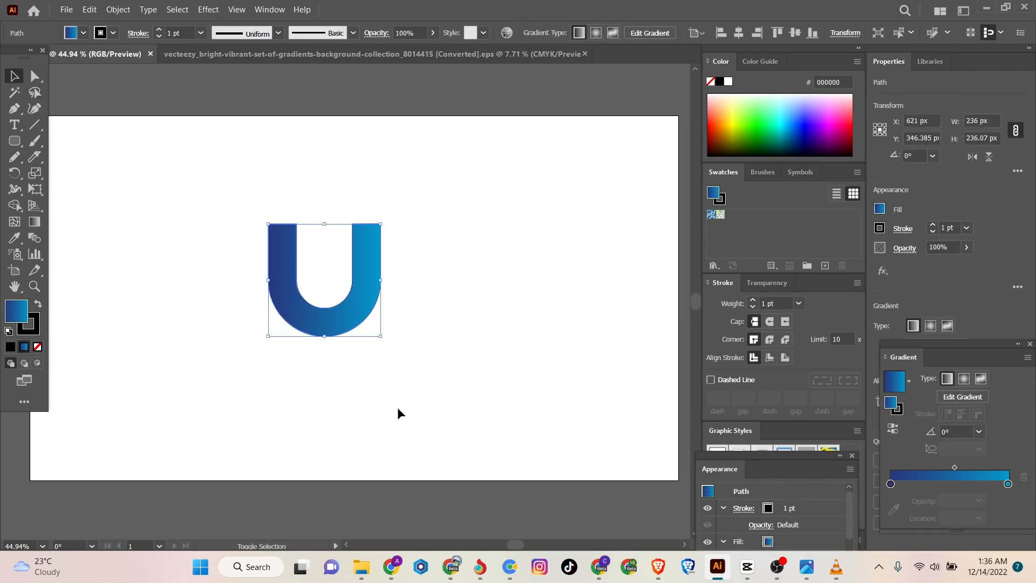
drag(324, 336, 324, 367)
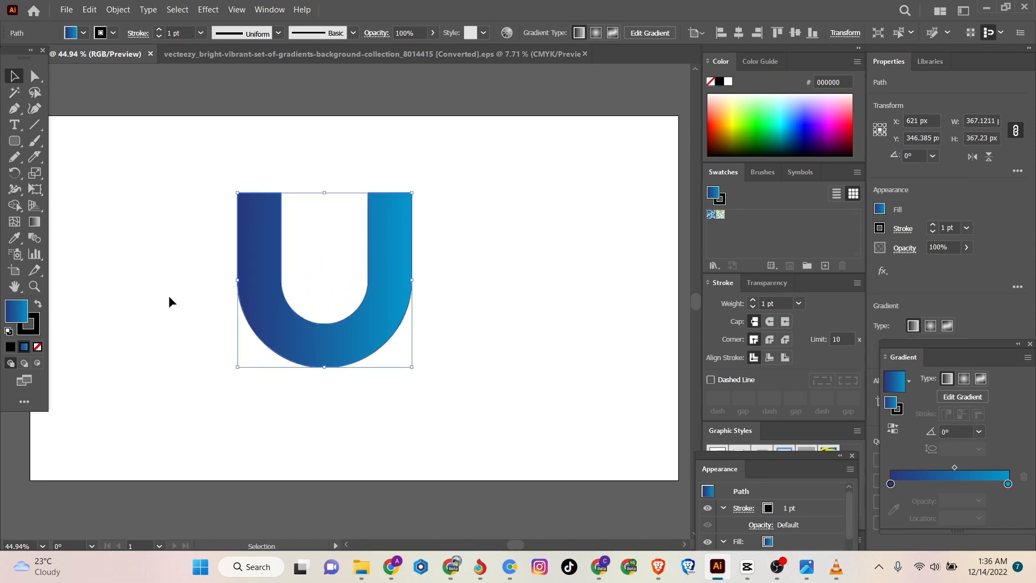
click(168, 301)
drag(270, 333, 318, 351)
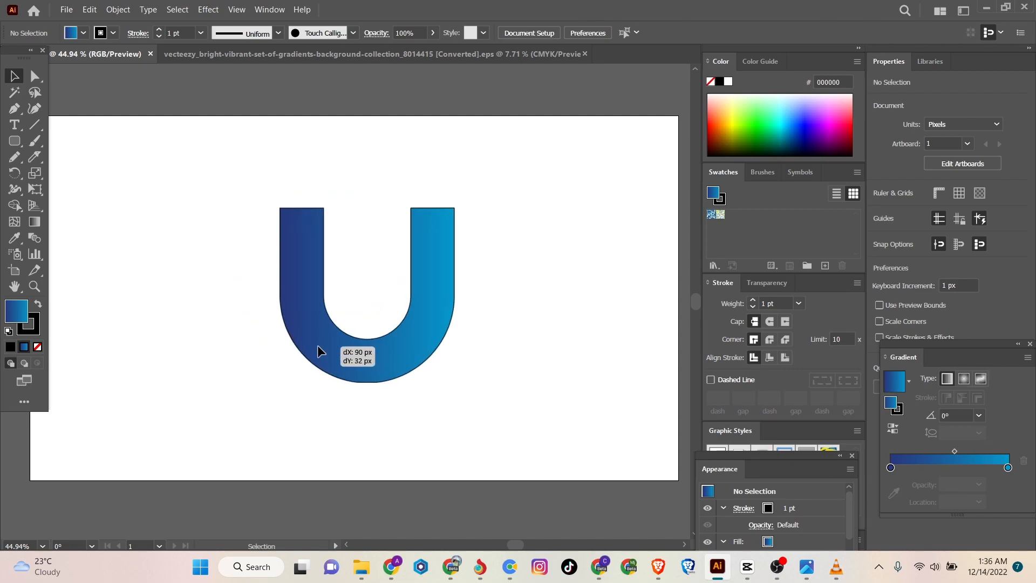
click(173, 323)
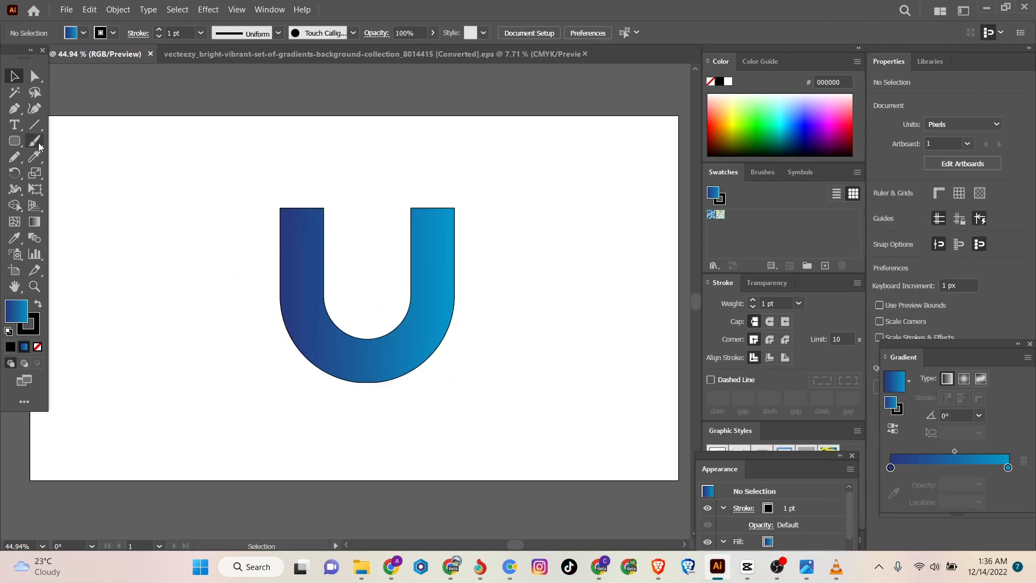
Draw a downward-bowing Pen curve about 367 px wide between the U's outer edges, passing through the middle of its bottom band.
click(15, 110)
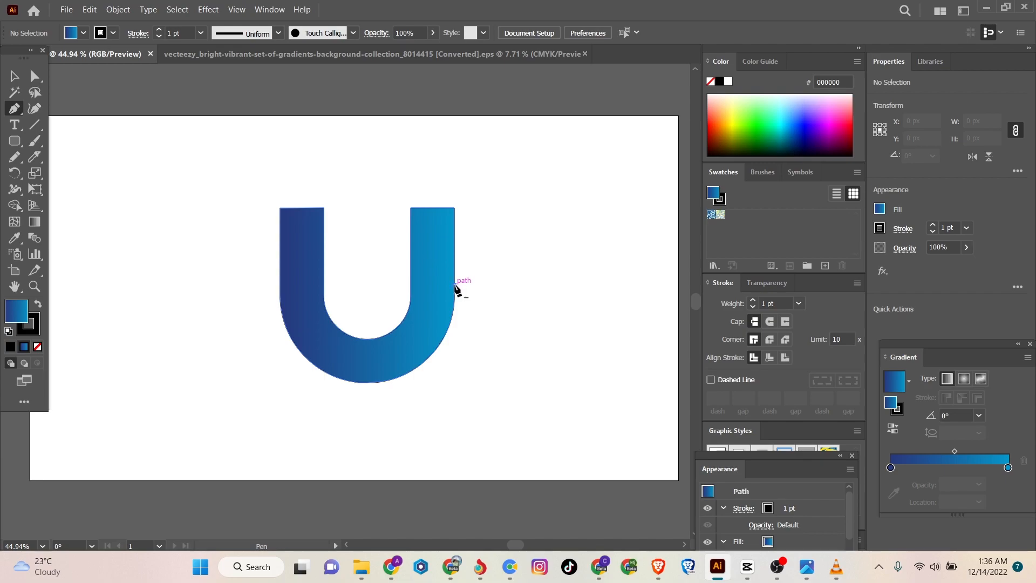
click(455, 286)
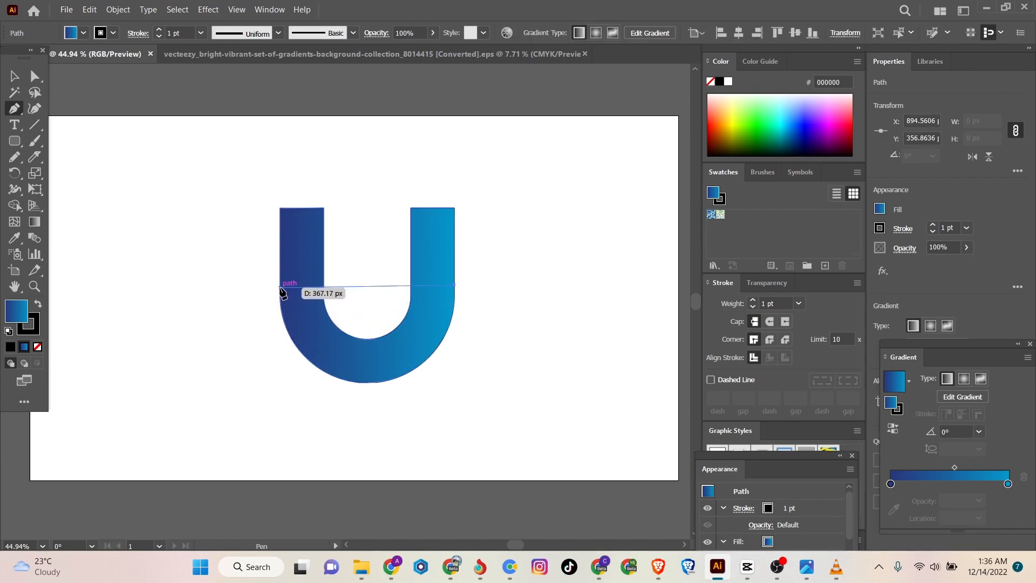
drag(280, 287, 184, 125)
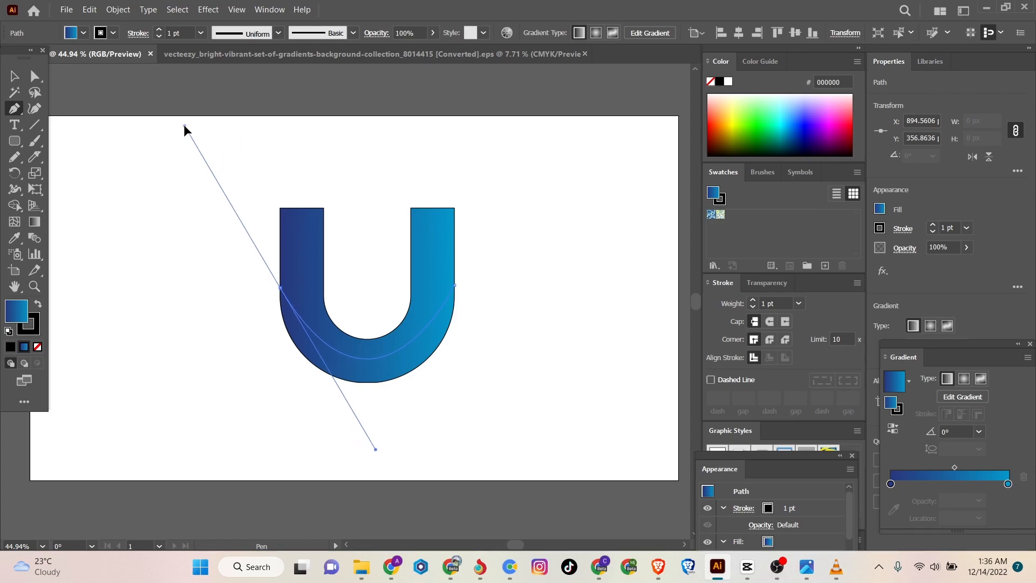
drag(183, 124, 184, 124)
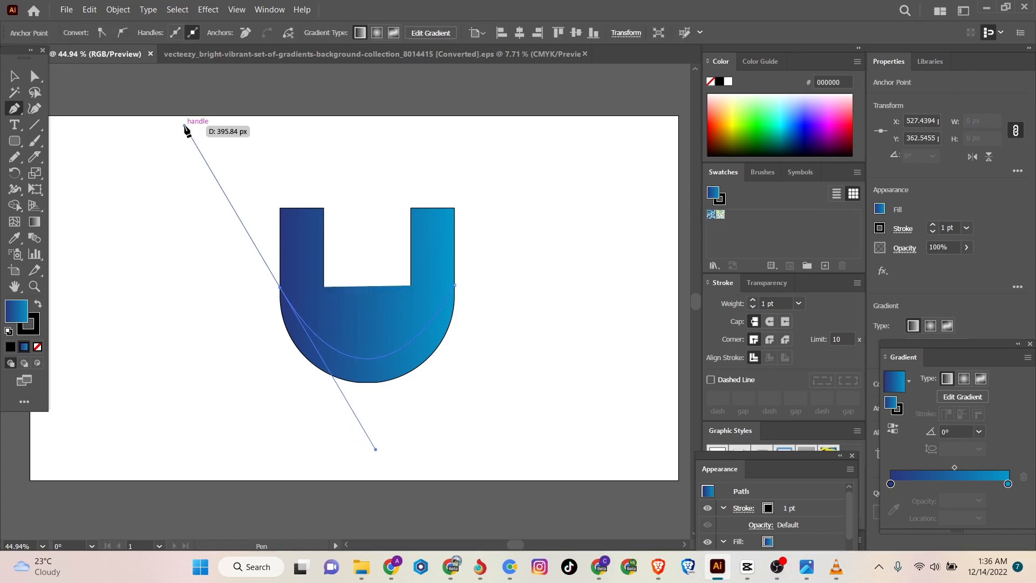
click(281, 290)
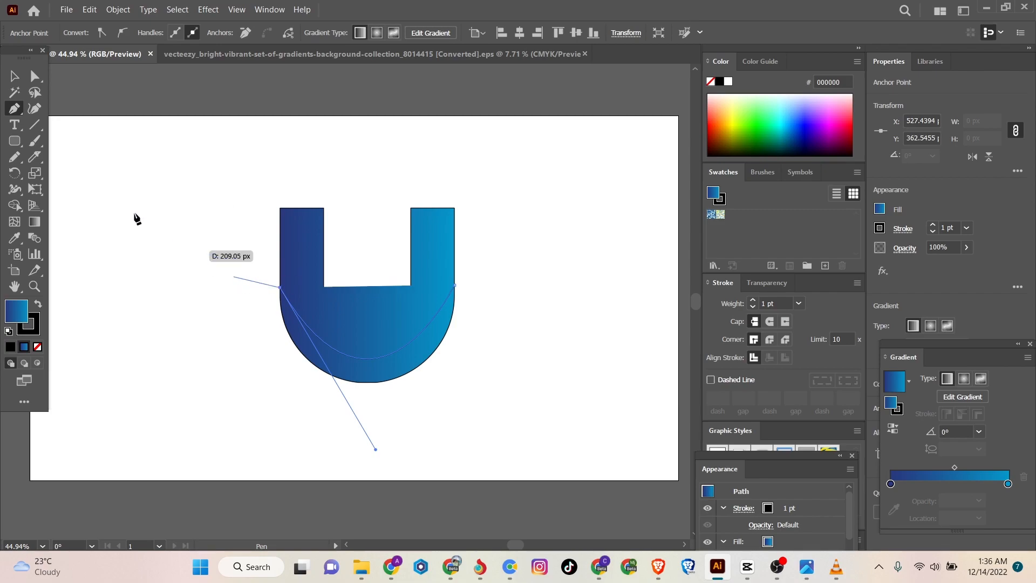
click(20, 79)
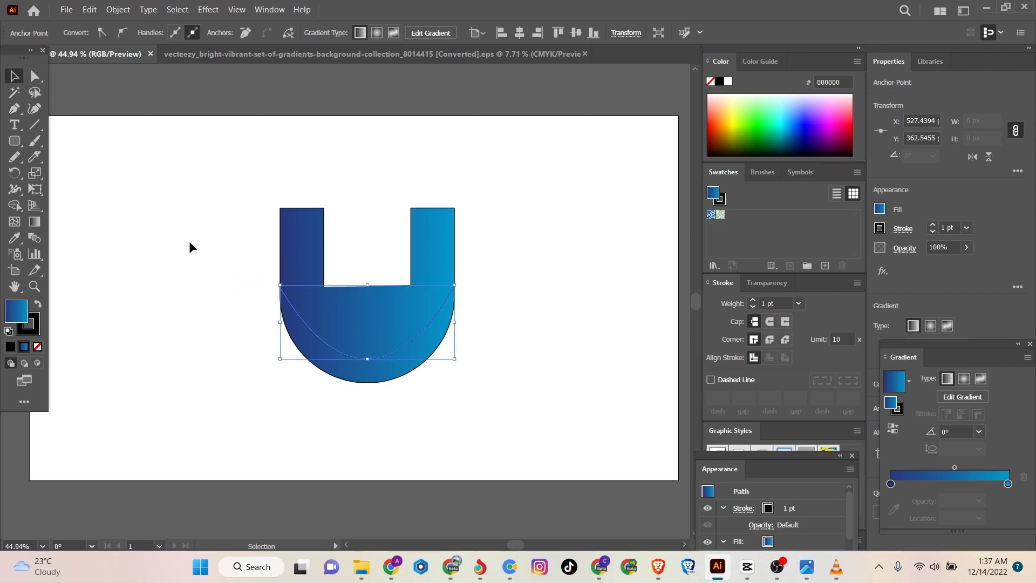
click(180, 231)
Select the U and the curve, and remove the filled area between the U's arms with Shape Builder.
drag(154, 194, 410, 361)
click(14, 205)
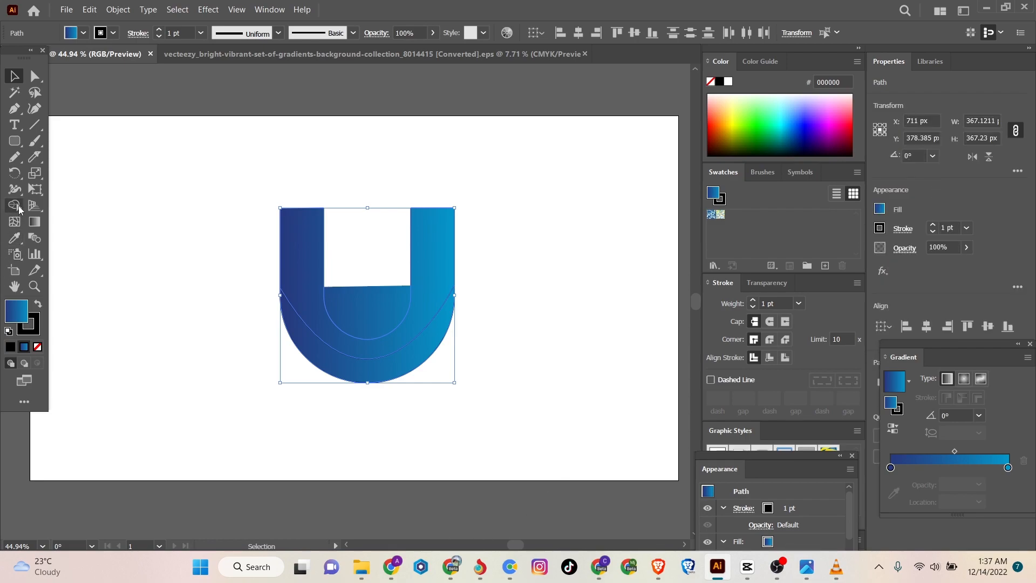
alt+click(376, 288)
click(379, 367)
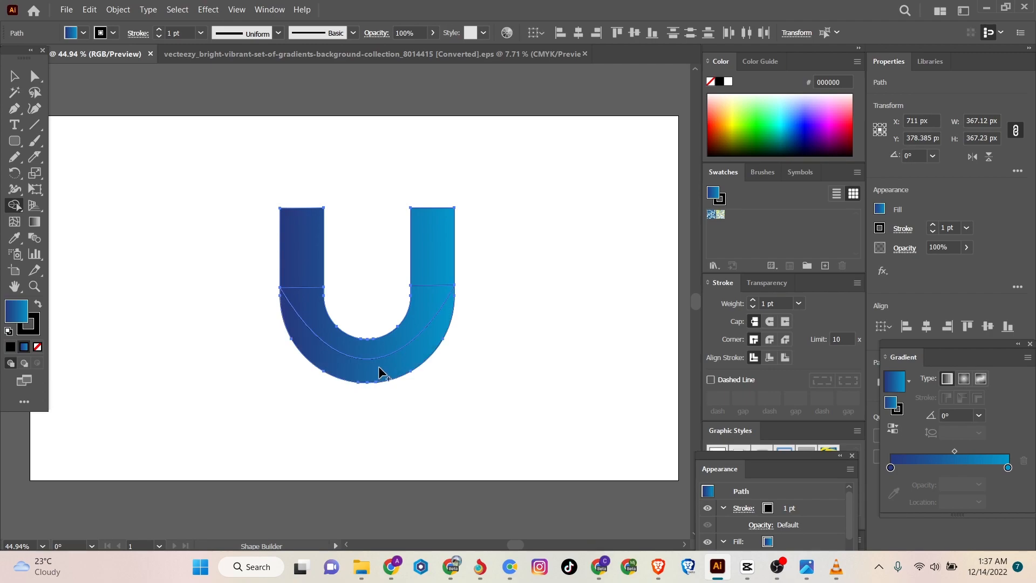
Fill the crescent below the curve with the red gradient swatch using Shape Builder.
click(84, 32)
click(96, 86)
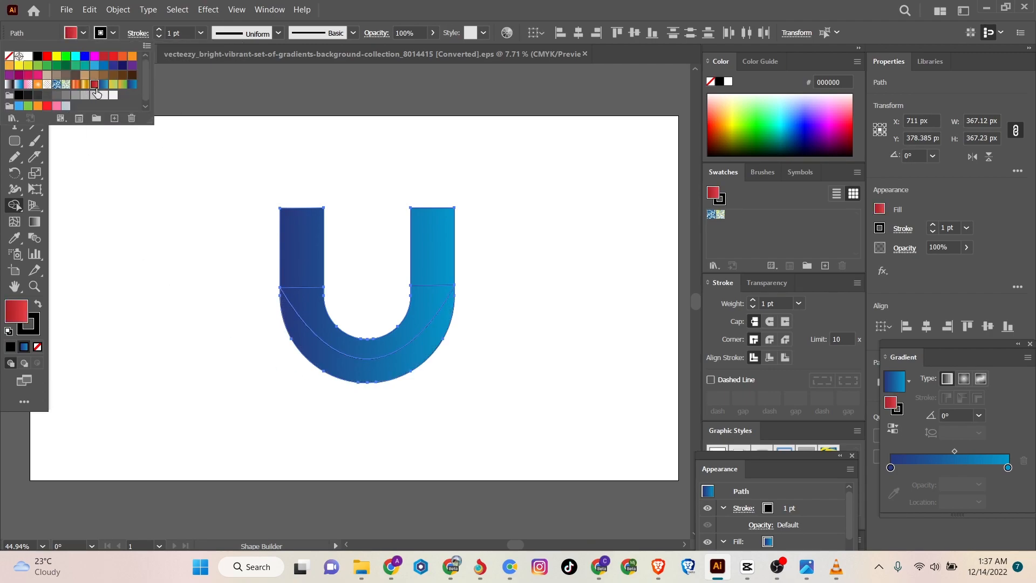
click(359, 368)
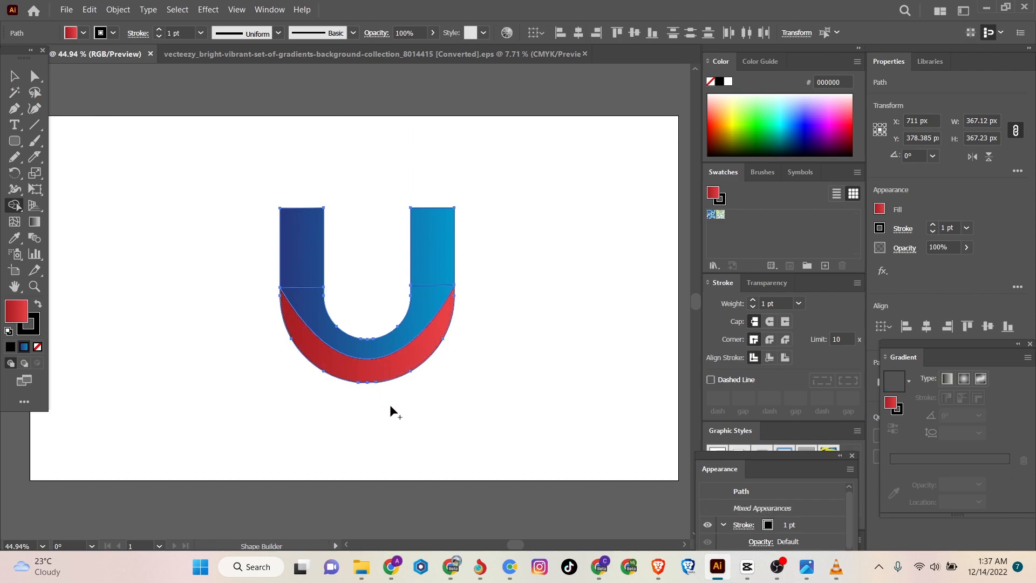
Merge the arms and inner band above the curve into one shape and fill it with the orange-to-green gradient swatch.
mouse_move(318, 324)
mouse_down()
mouse_move(302, 278)
mouse_move(304, 286)
mouse_up()
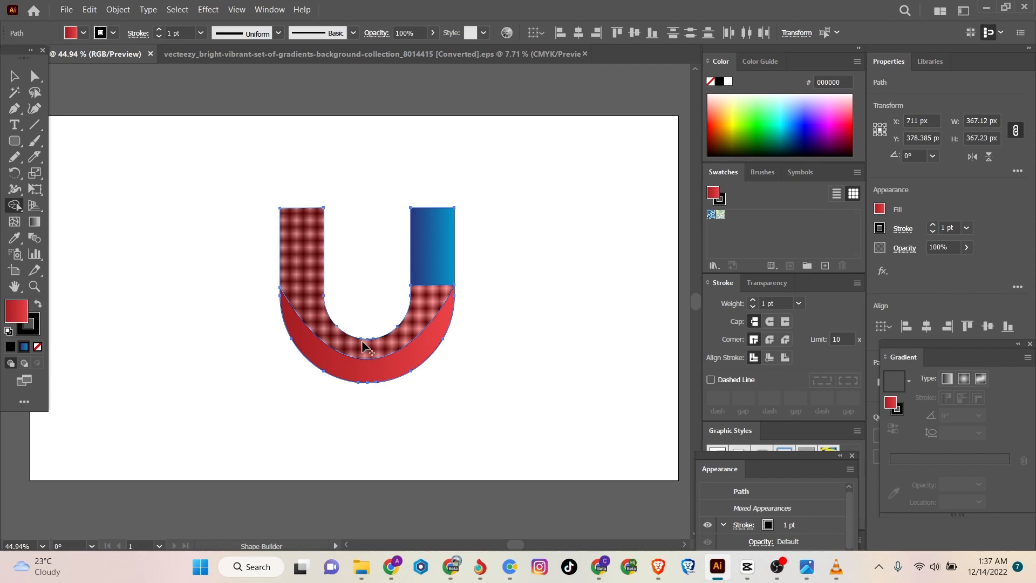
mouse_move(433, 301)
mouse_down()
mouse_move(437, 273)
mouse_move(410, 341)
mouse_up()
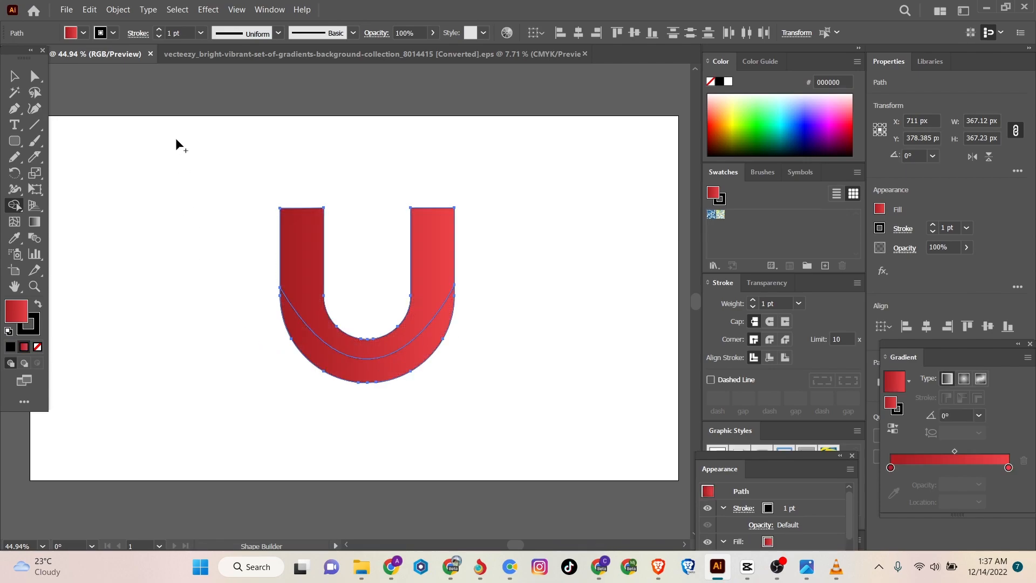
click(83, 33)
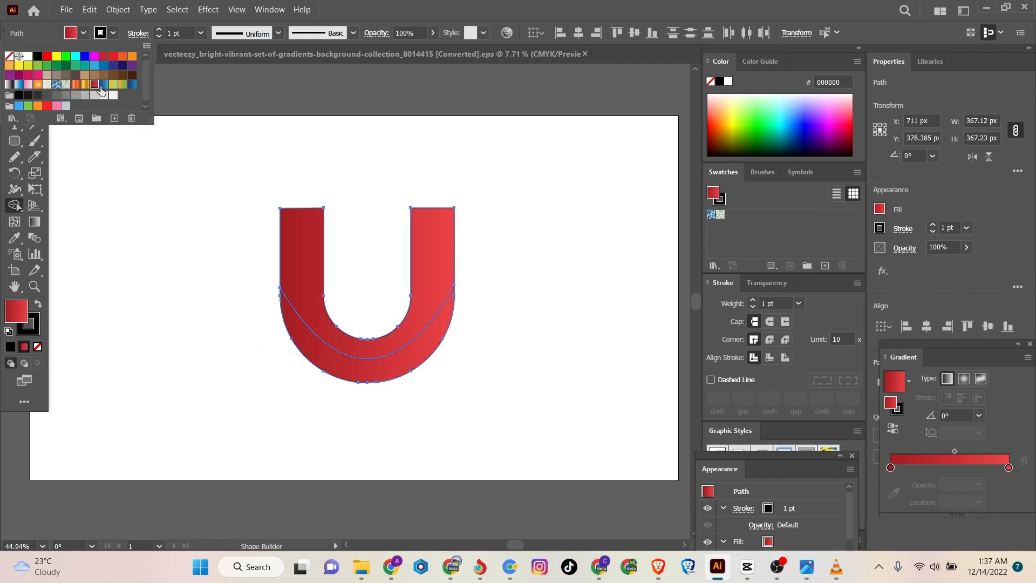
click(119, 86)
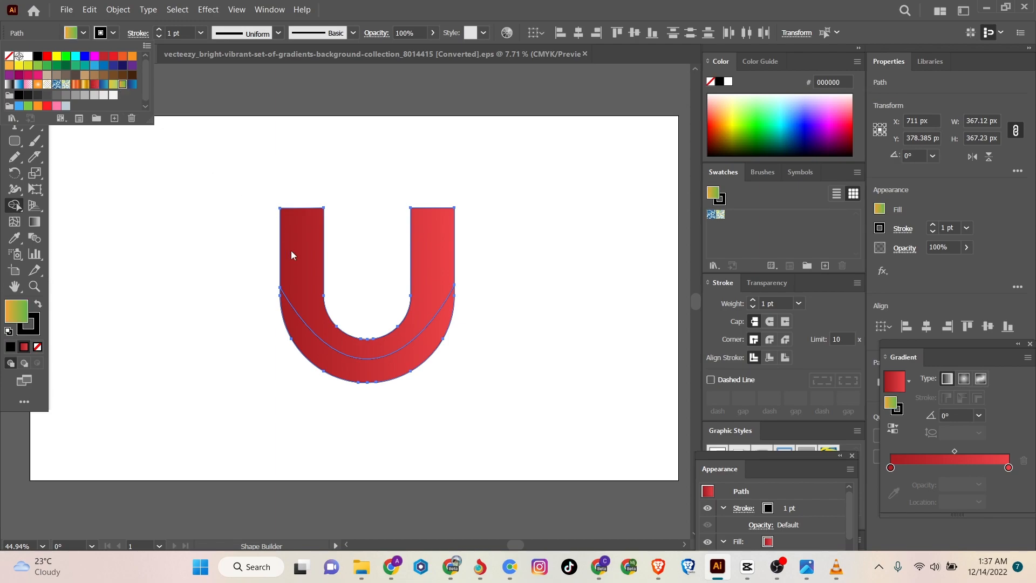
click(299, 313)
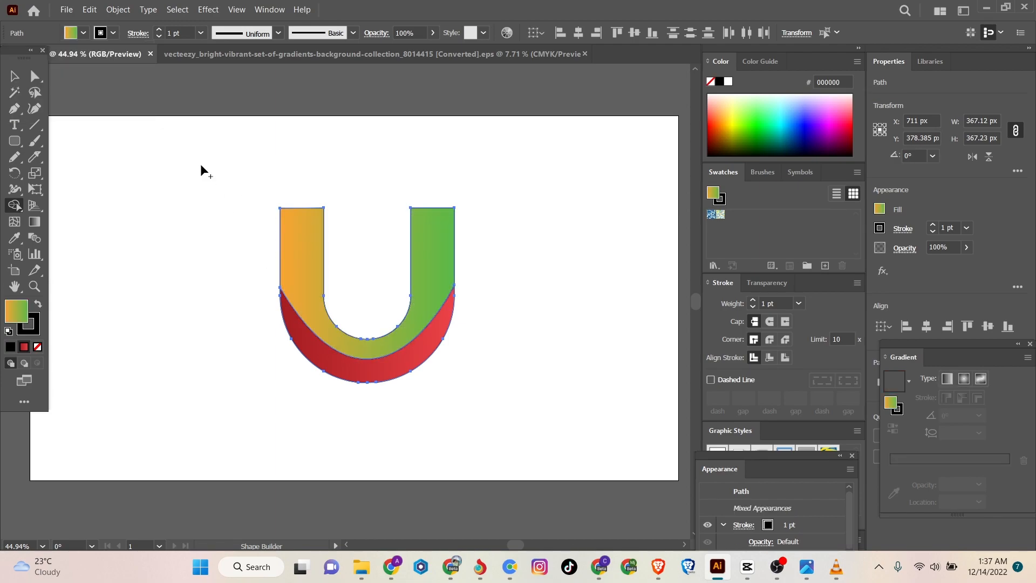
Select both parts of the U and set their stroke to None.
key(v)
click(226, 284)
drag(182, 196, 358, 335)
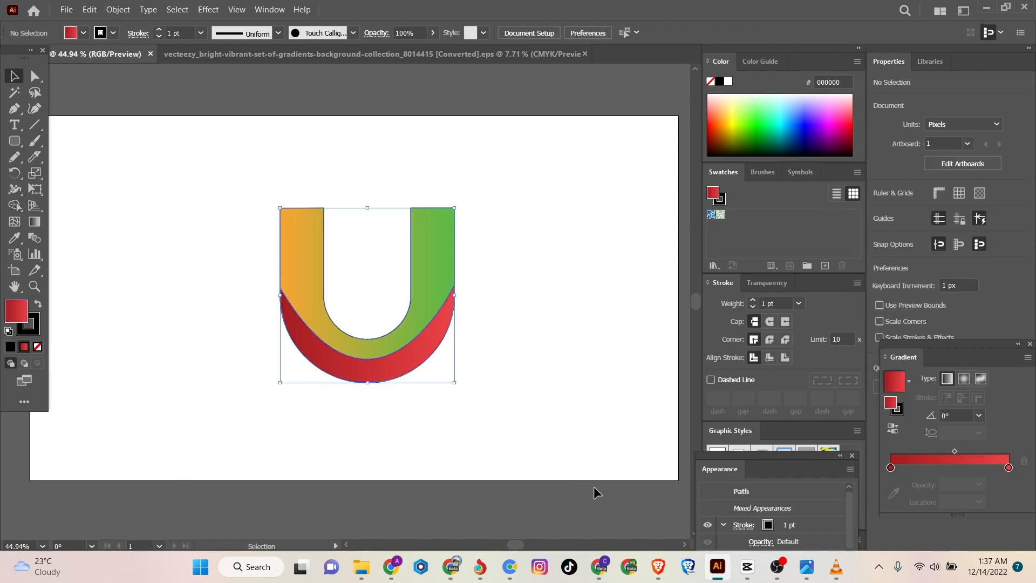
click(113, 33)
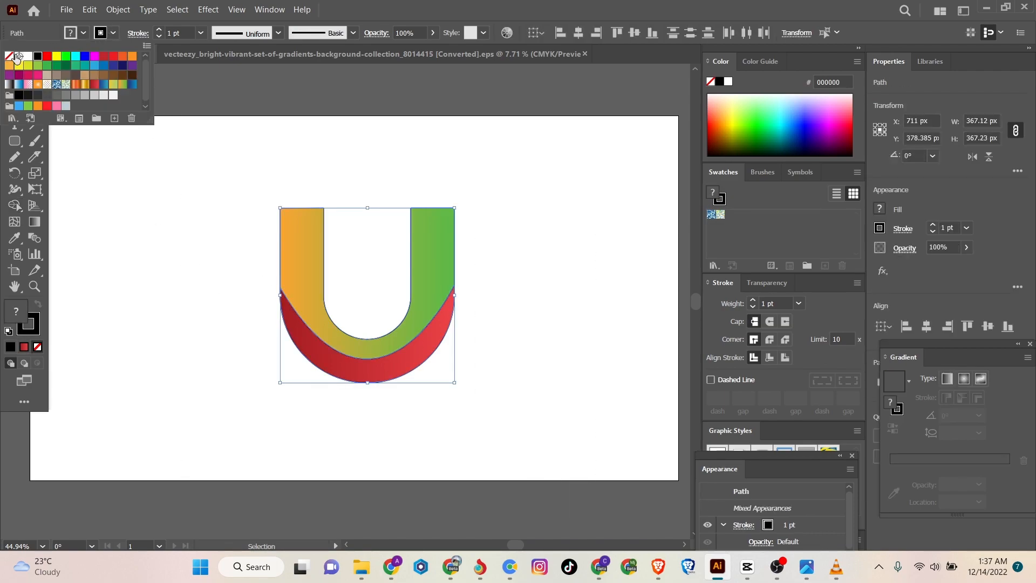
click(9, 54)
click(213, 237)
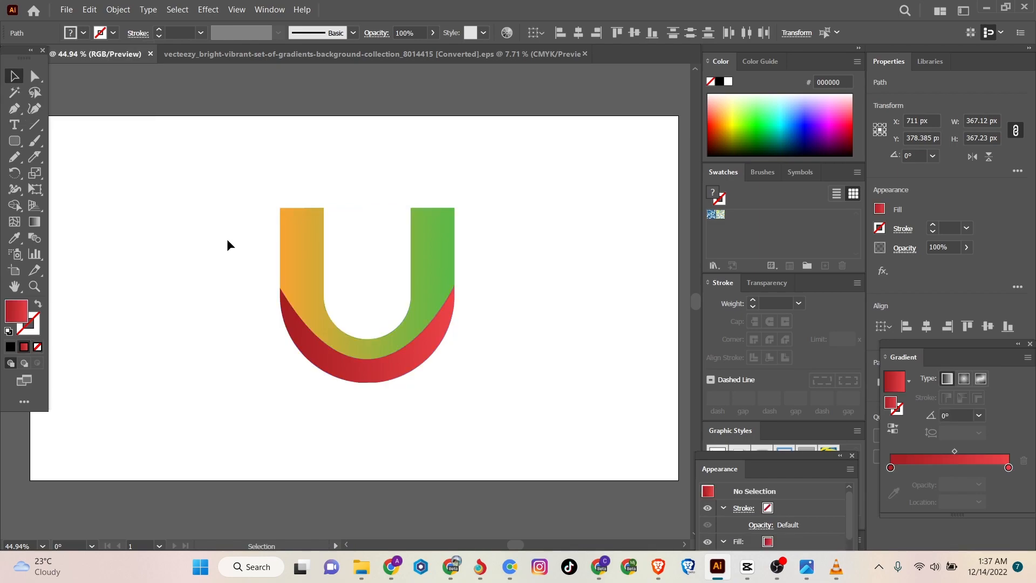
Move the whole U logo slightly up and to the left on the artboard and deselect it.
click(366, 371)
drag(366, 370, 353, 347)
click(147, 300)
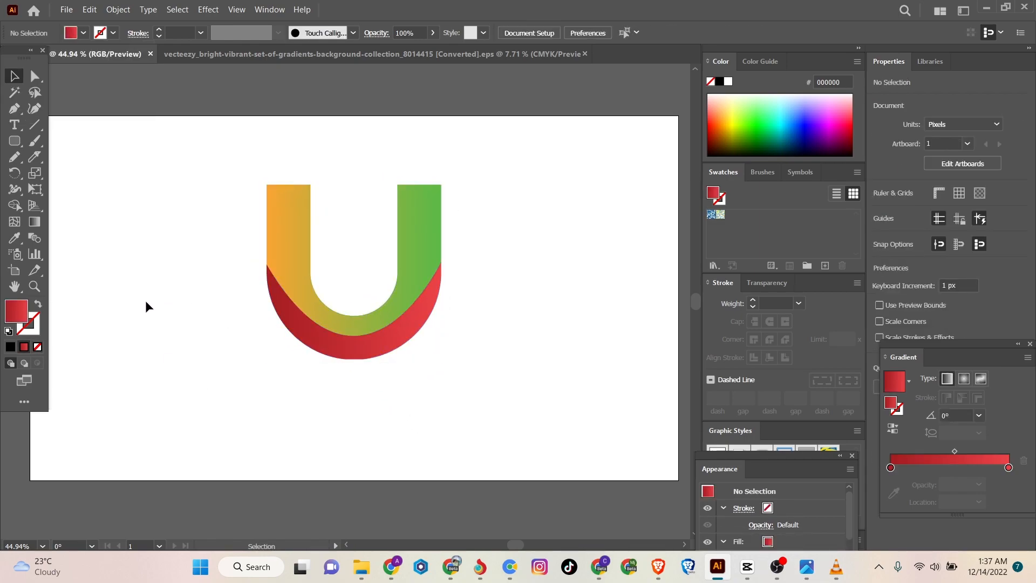